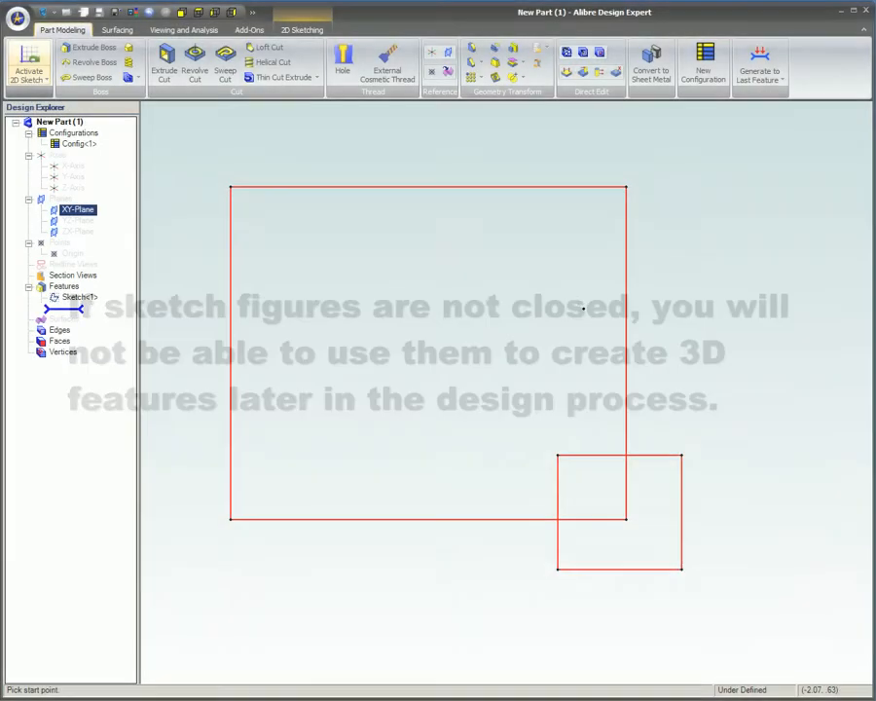
Attempt an Extrude Boss on the overlapping-rectangles sketch, triggering the Sketch Problems Detected warning.
left_click(87, 49)
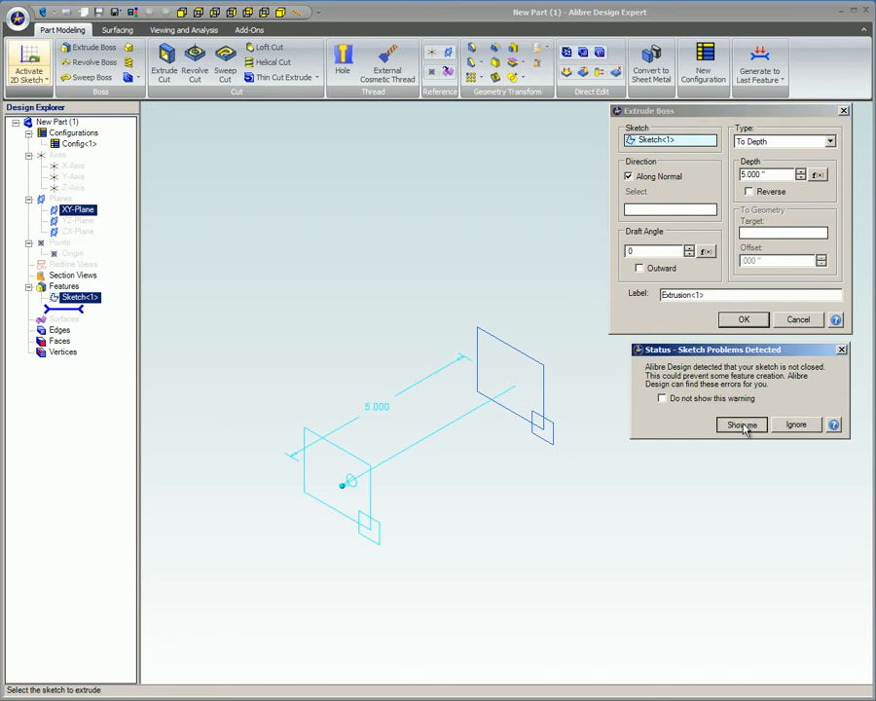
Show the problems, highlight each of the two Intersection results, then dismiss the analysis.
left_click(741, 424)
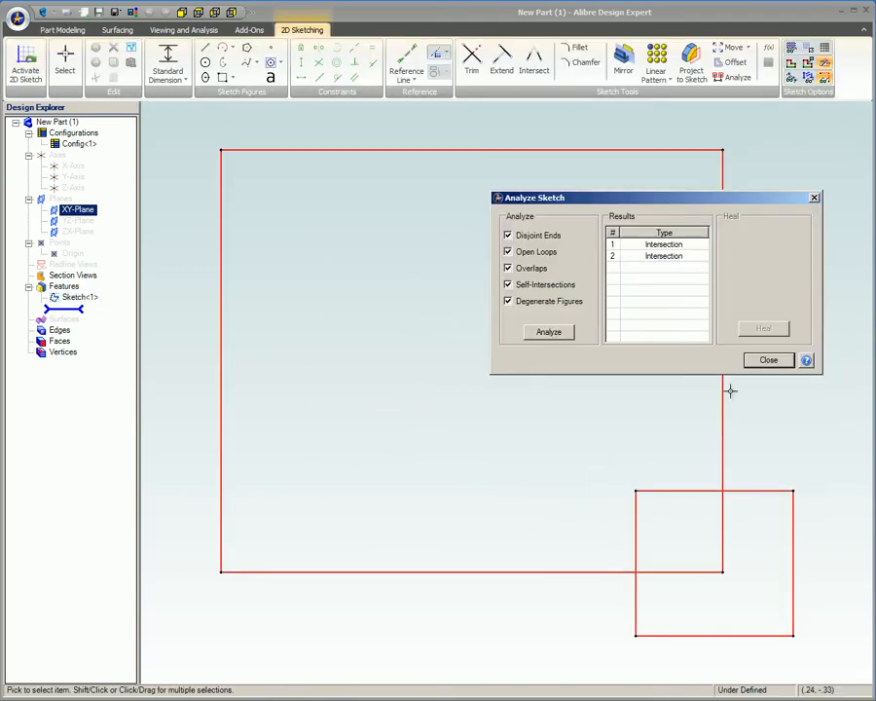
left_click(660, 244)
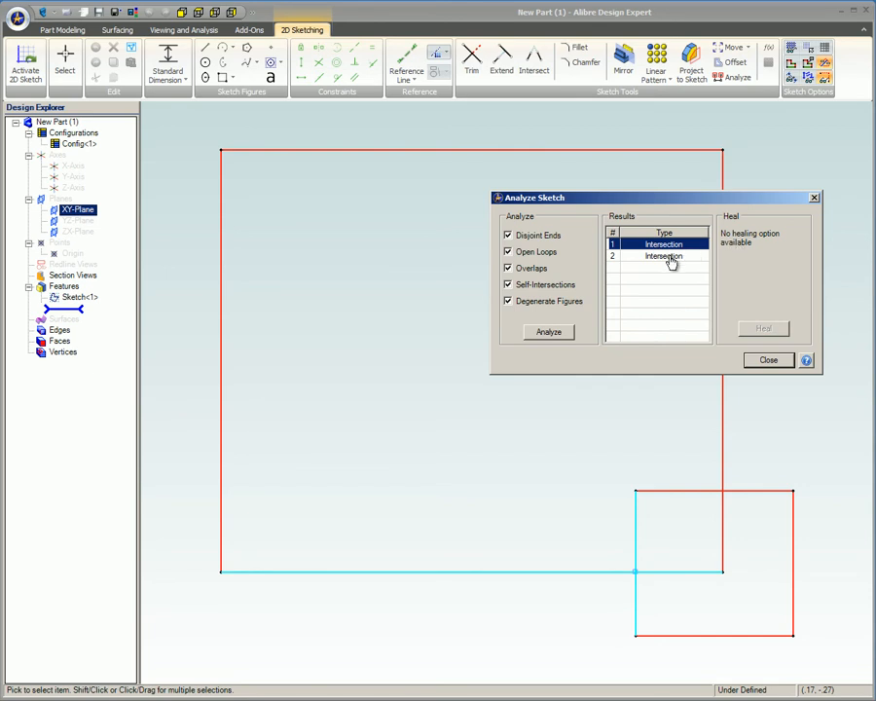
left_click(671, 258)
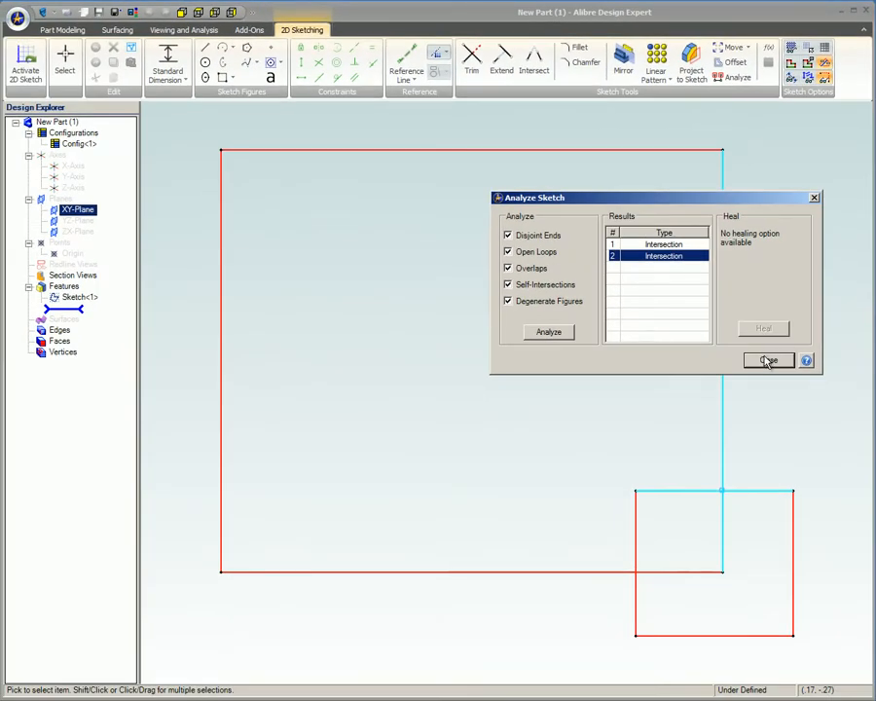
left_click(769, 360)
Trim away the small rectangle's bottom and right inner segments to merge one stepped outline.
left_click(473, 60)
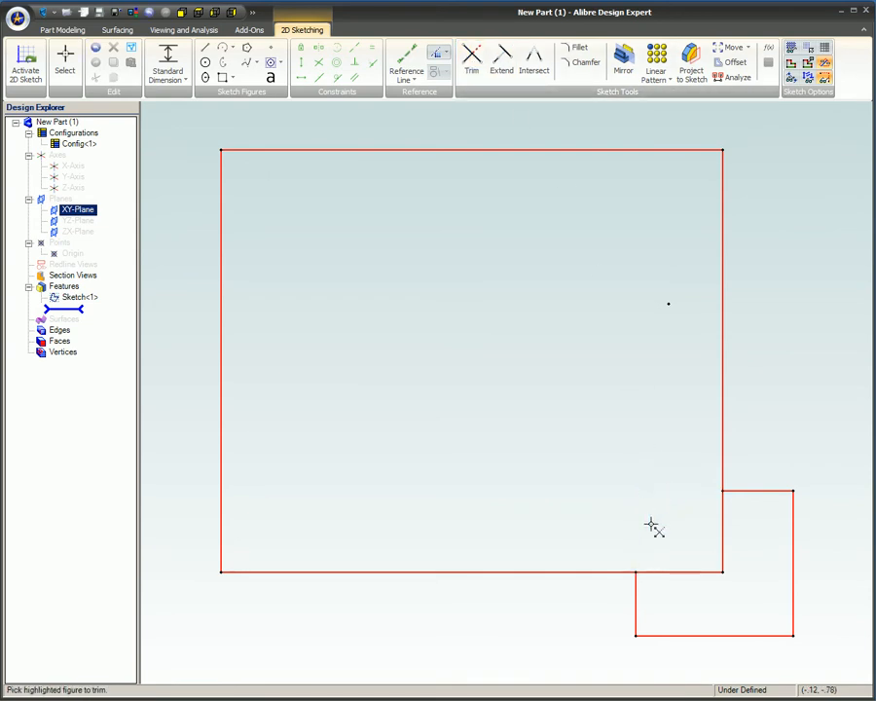
left_click(684, 571)
left_click(723, 528)
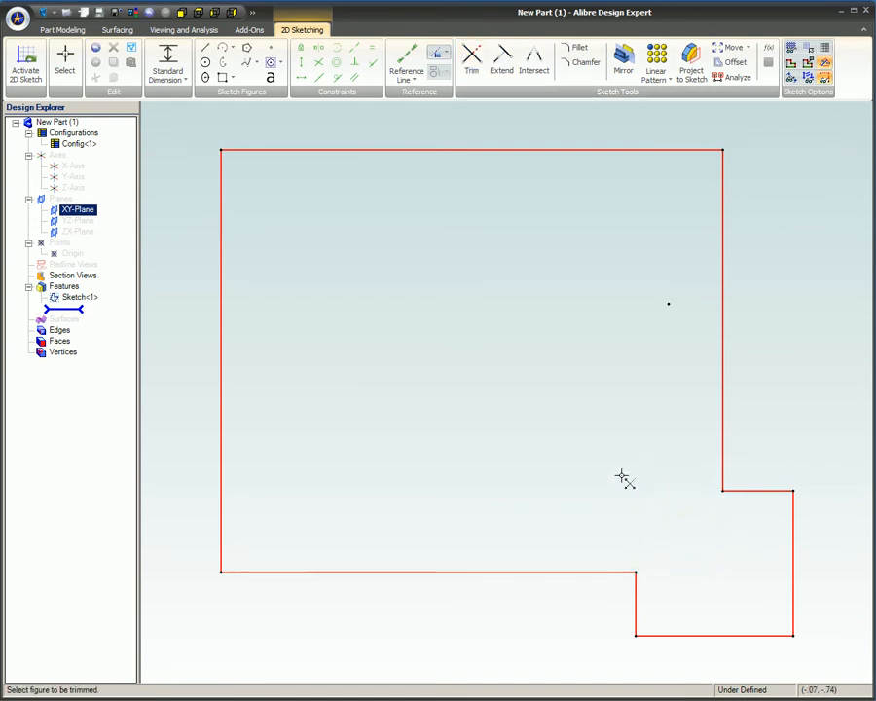
Extrude Boss the cleaned stepped outline 5.000 deep into a solid.
left_click(73, 32)
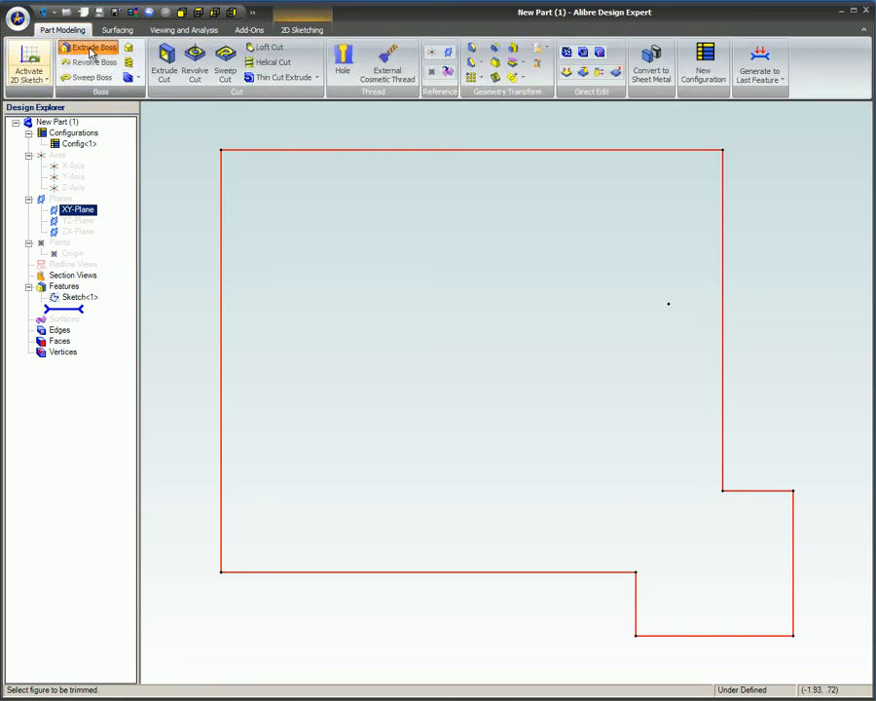
left_click(92, 48)
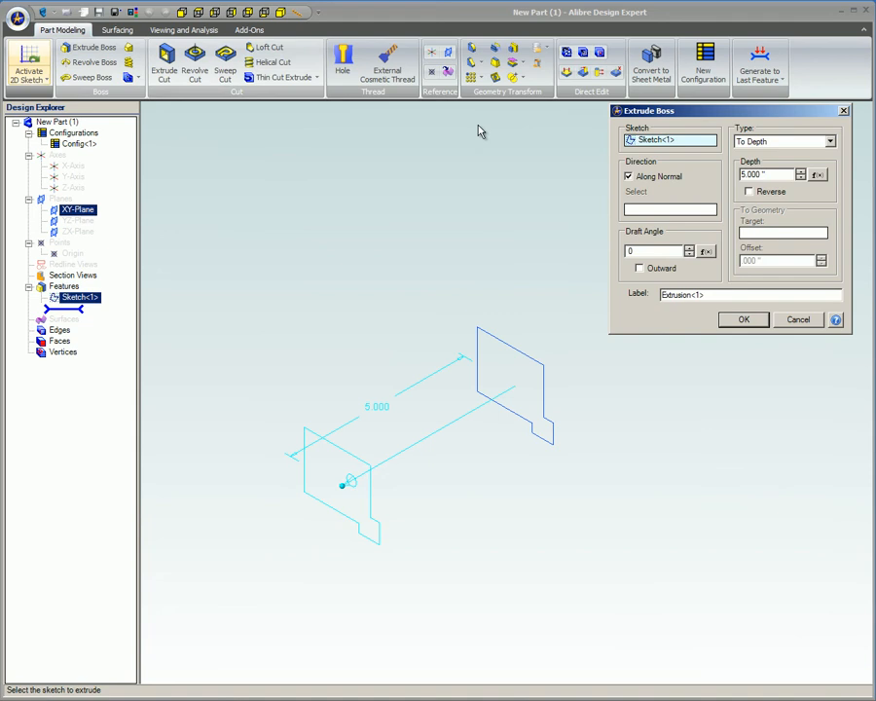
left_click(743, 319)
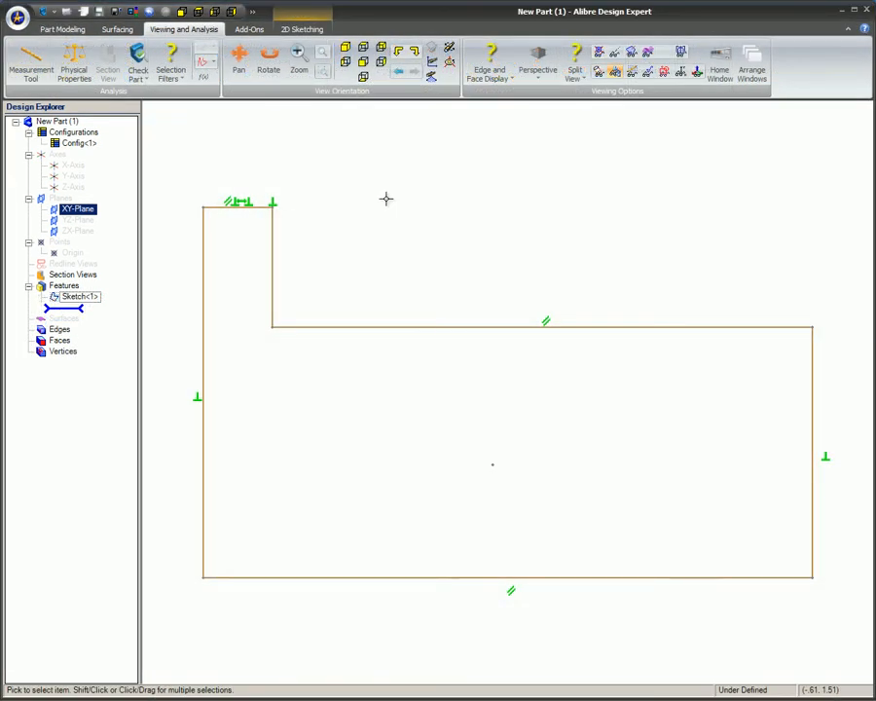
Analyze the stepped sketch, select the Open Loop result and Heal the top-left corner gap.
left_click(302, 29)
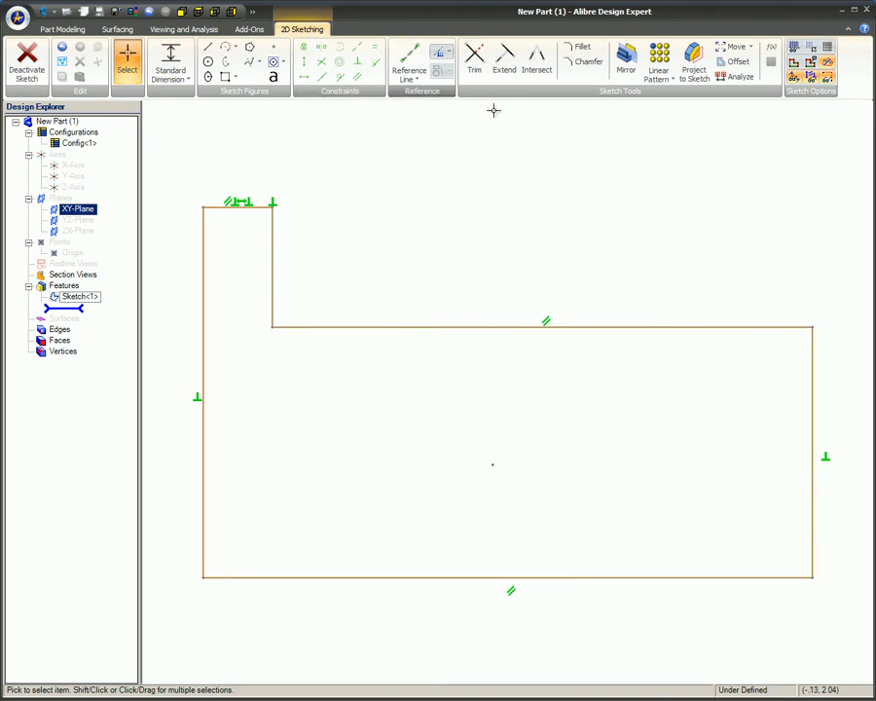
left_click(738, 77)
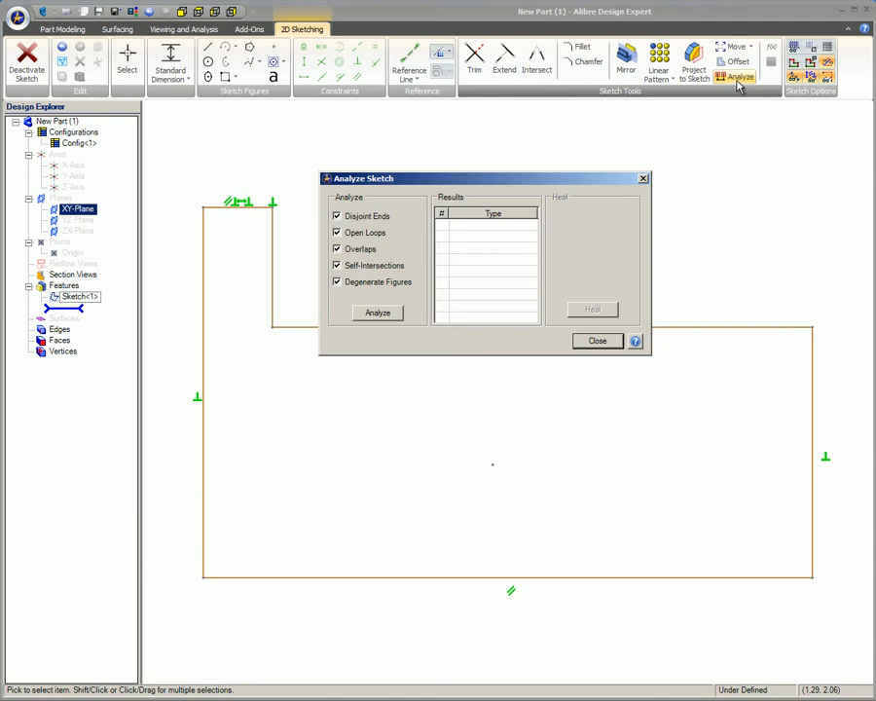
left_click(377, 313)
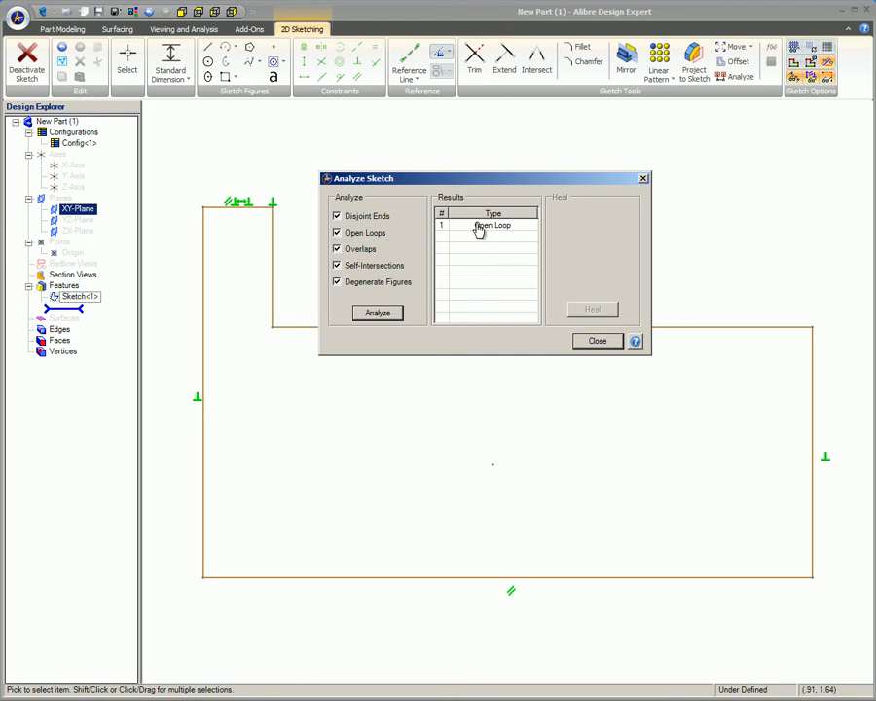
left_click(476, 226)
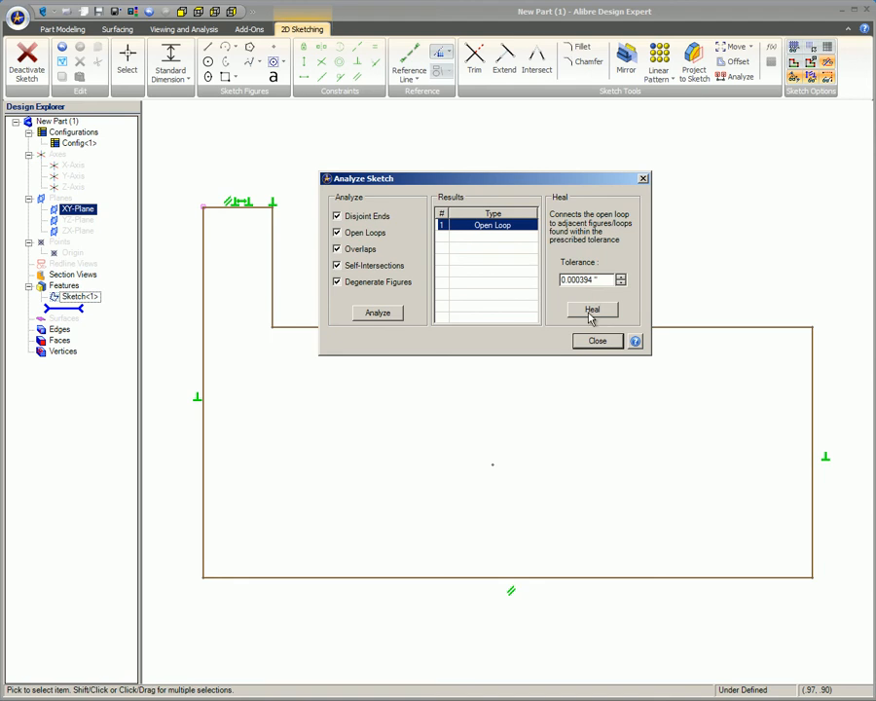
left_click(590, 311)
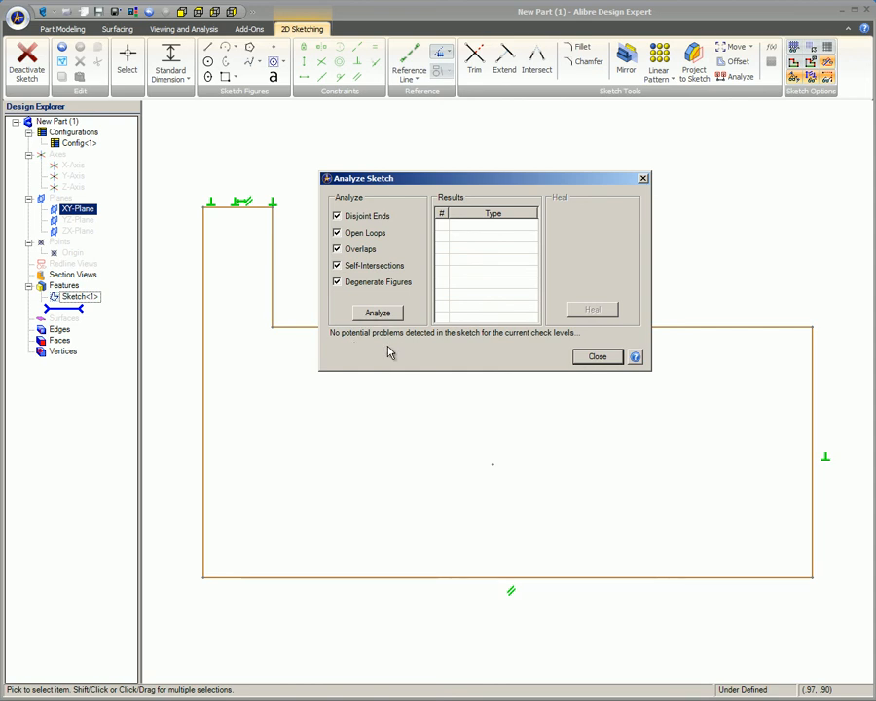
left_click(597, 356)
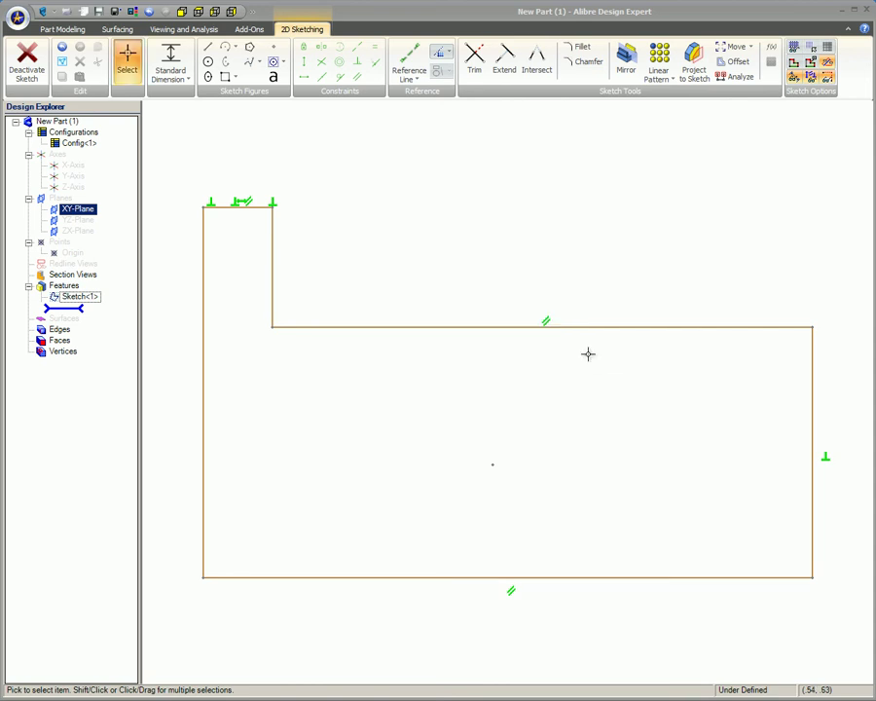
Re-run Analyze Sketch to confirm no problems remain, then dismiss it.
left_click(739, 78)
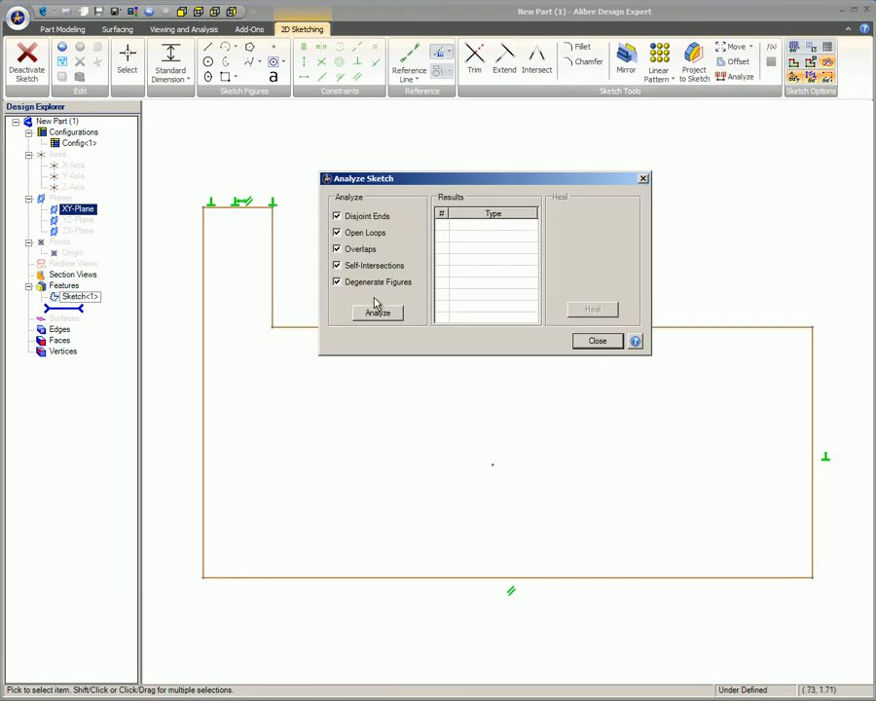
left_click(378, 313)
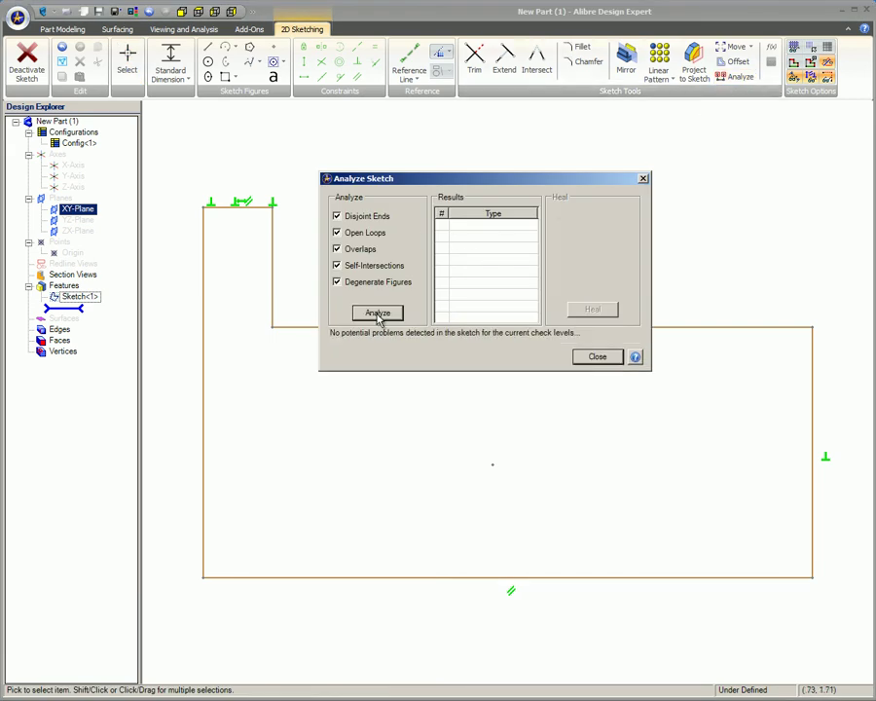
left_click(596, 358)
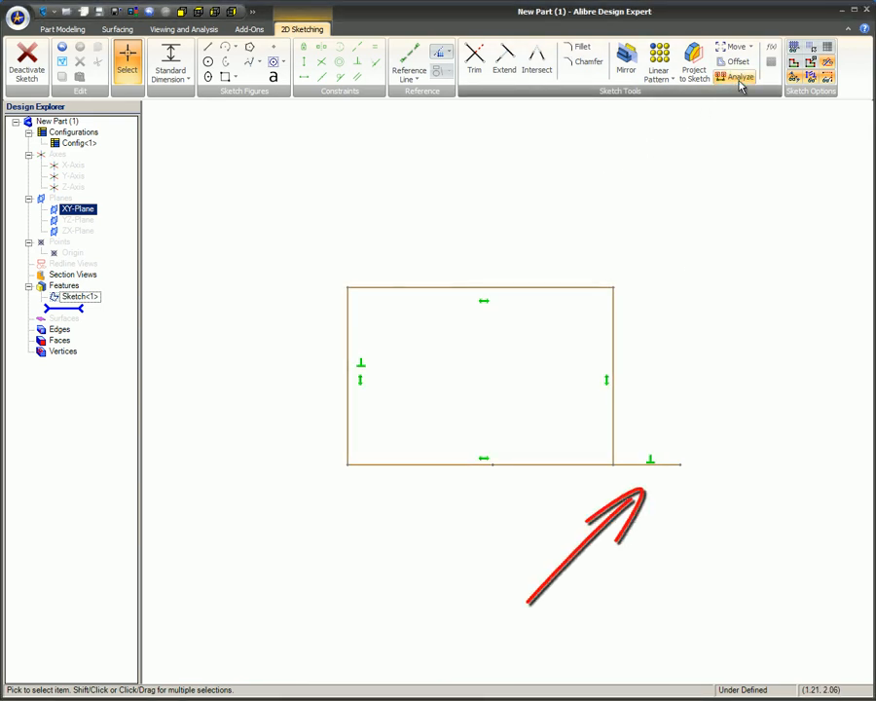
Analyze the rectangle sketch and inspect its Open Loop and corner Intersection results.
left_click(742, 78)
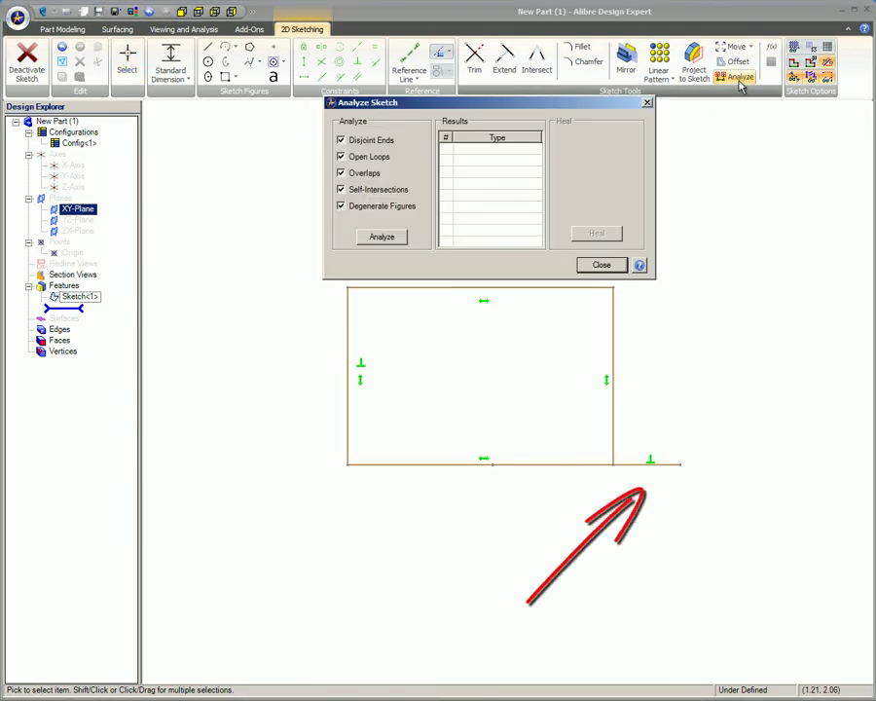
left_click(382, 237)
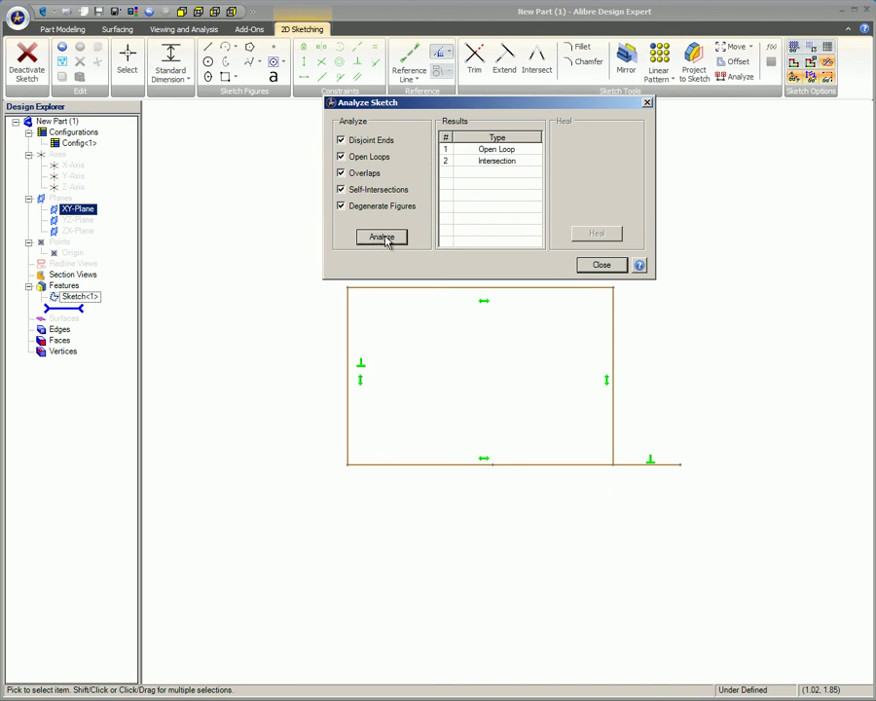
left_click(498, 150)
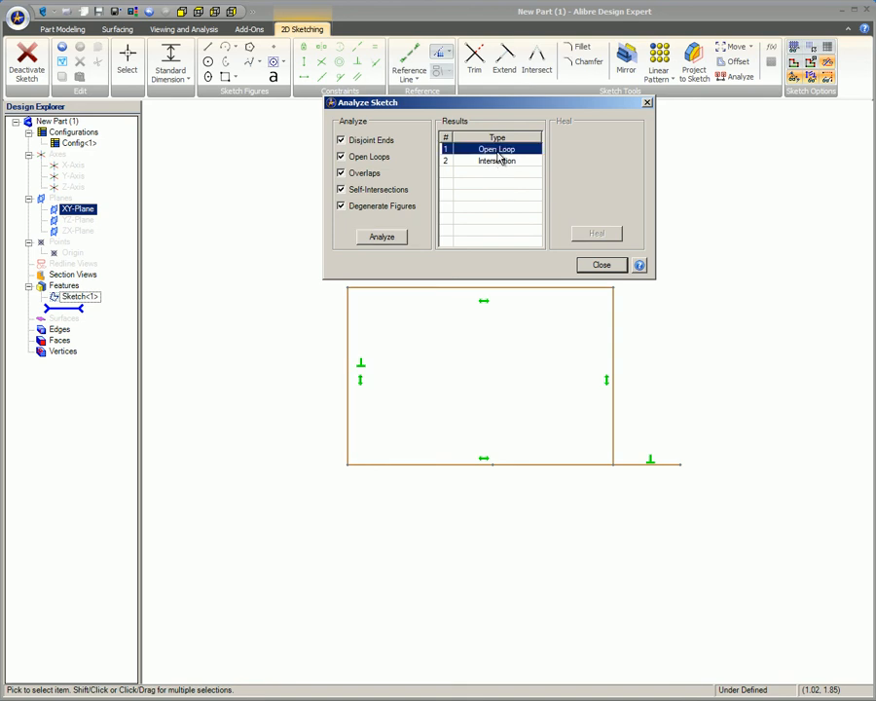
left_click(496, 161)
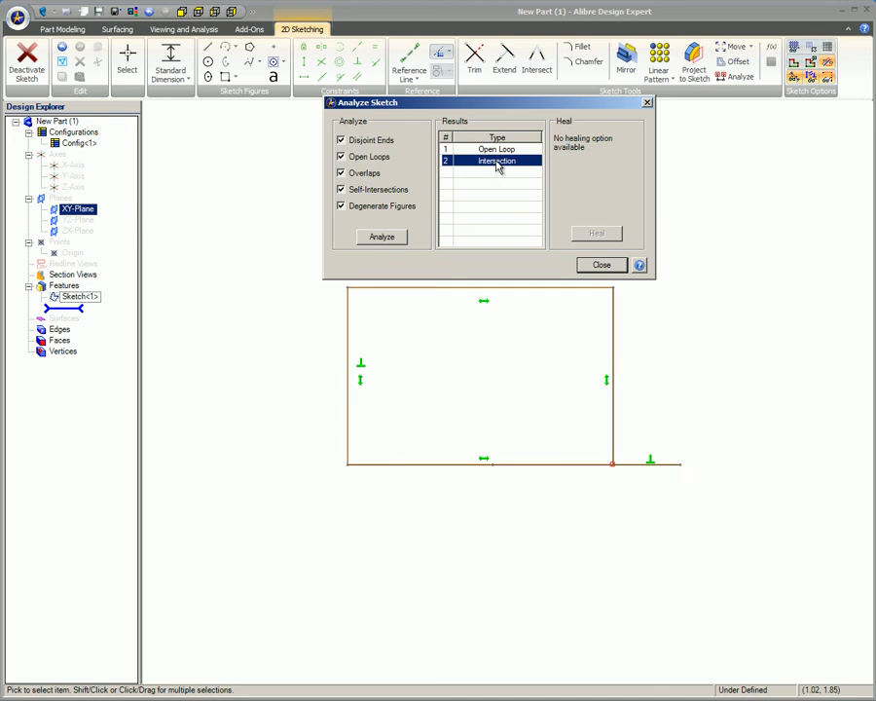
left_click(600, 265)
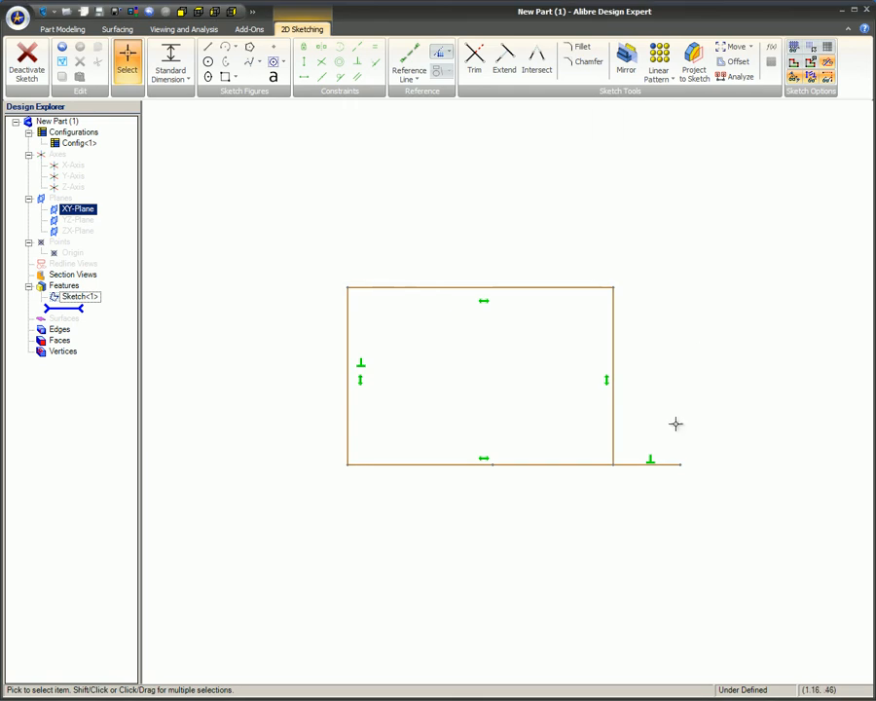
Select the stray short line past the rectangle's bottom-right corner and delete it.
right_click(647, 463)
left_click(685, 464)
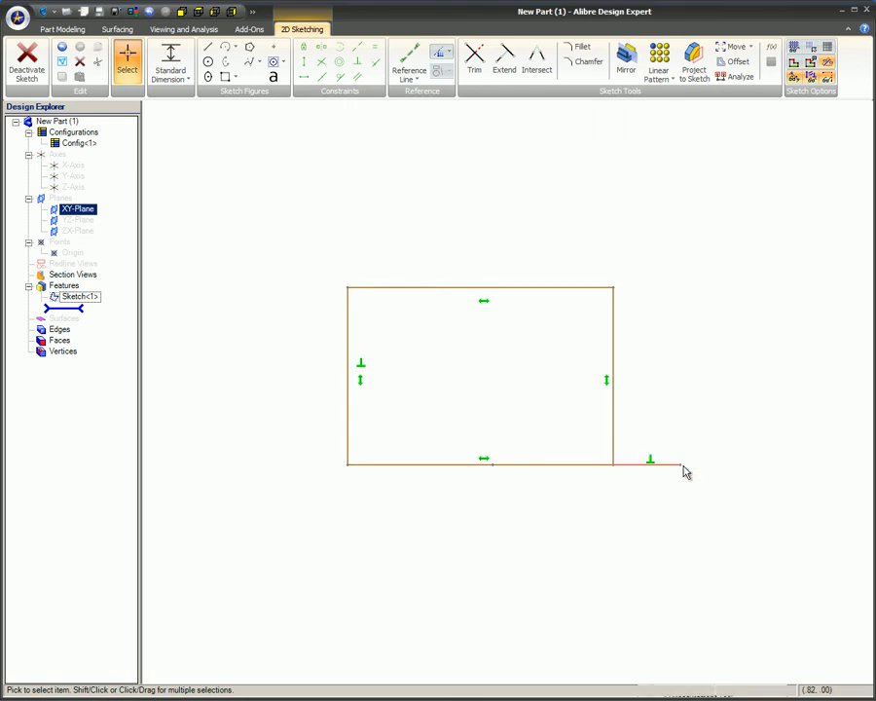
key("Delete")
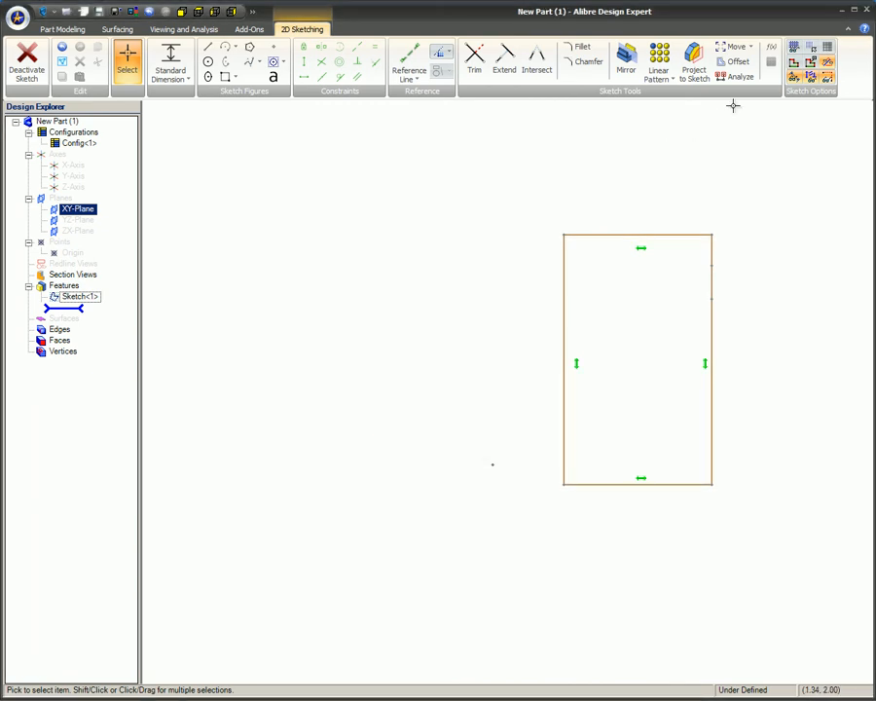
Analyze the tall rectangle sketch to locate the overlap on its right edge.
left_click(738, 77)
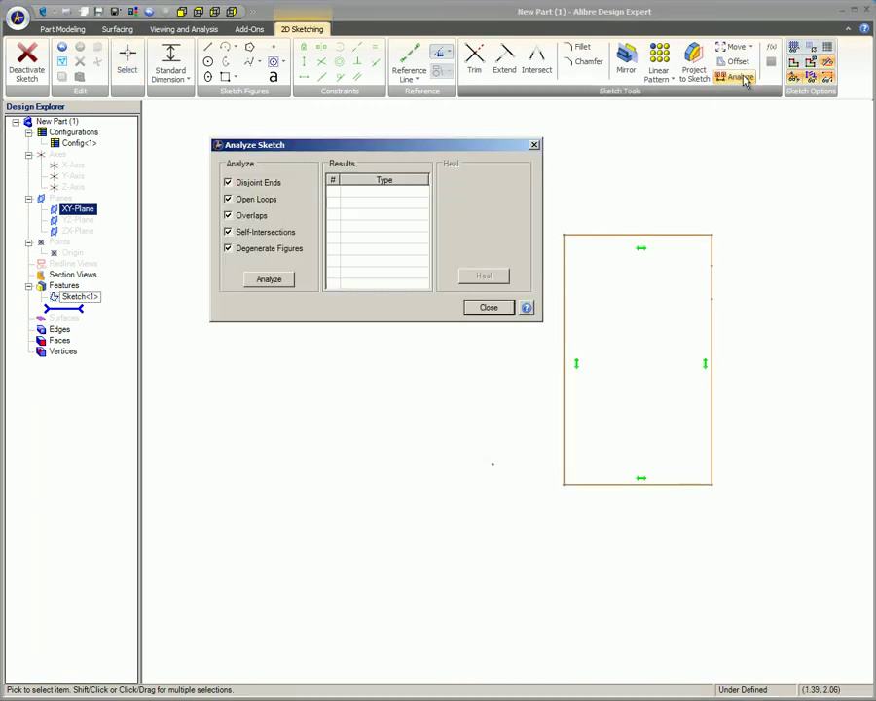
left_click(271, 280)
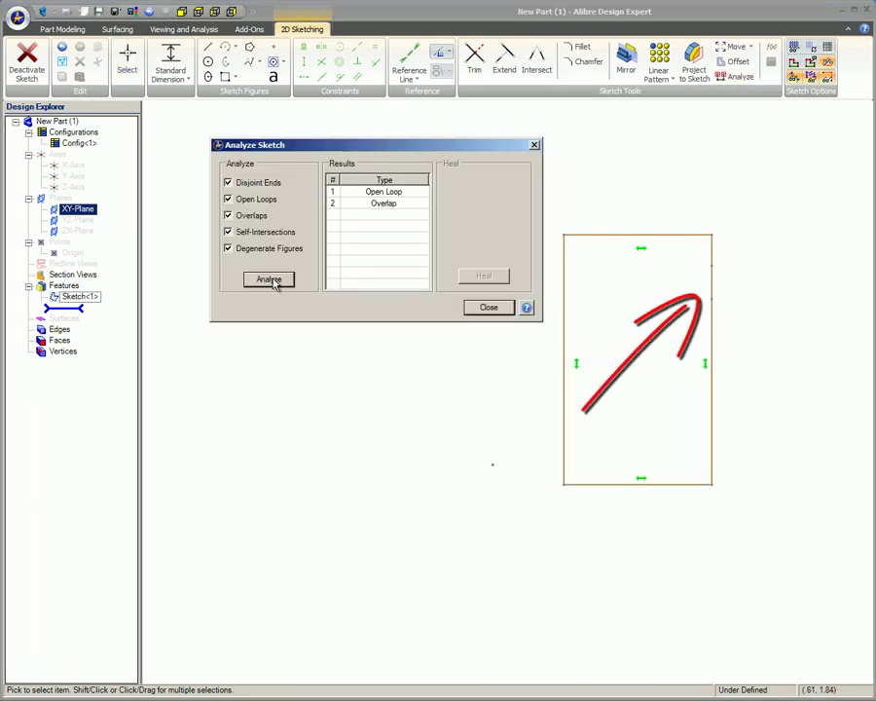
left_click(384, 192)
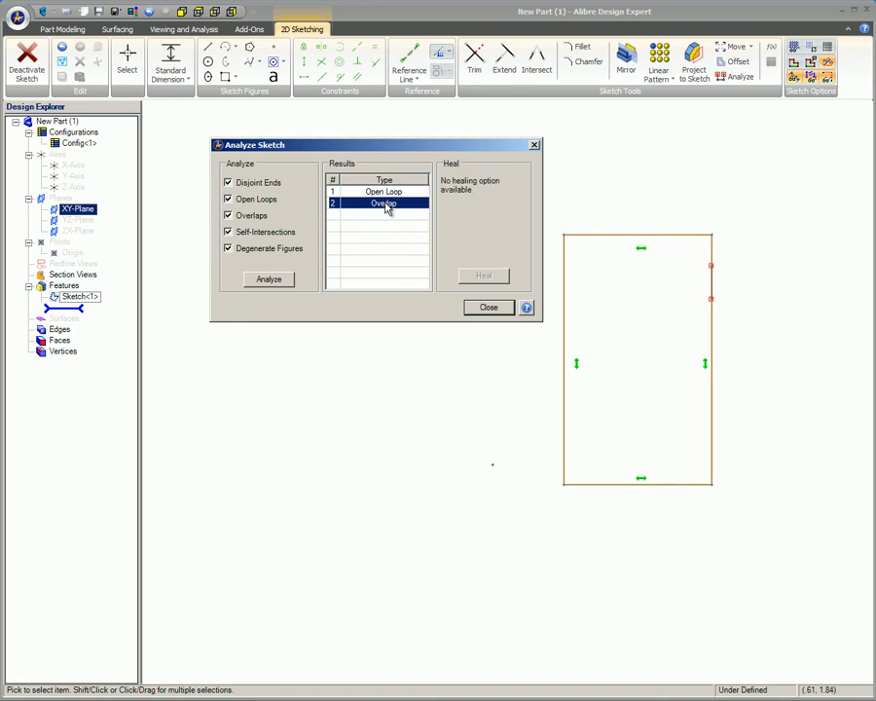
left_click(488, 307)
Window-select the short duplicate segment on the right edge and delete it.
left_click_drag(678, 251, 741, 306)
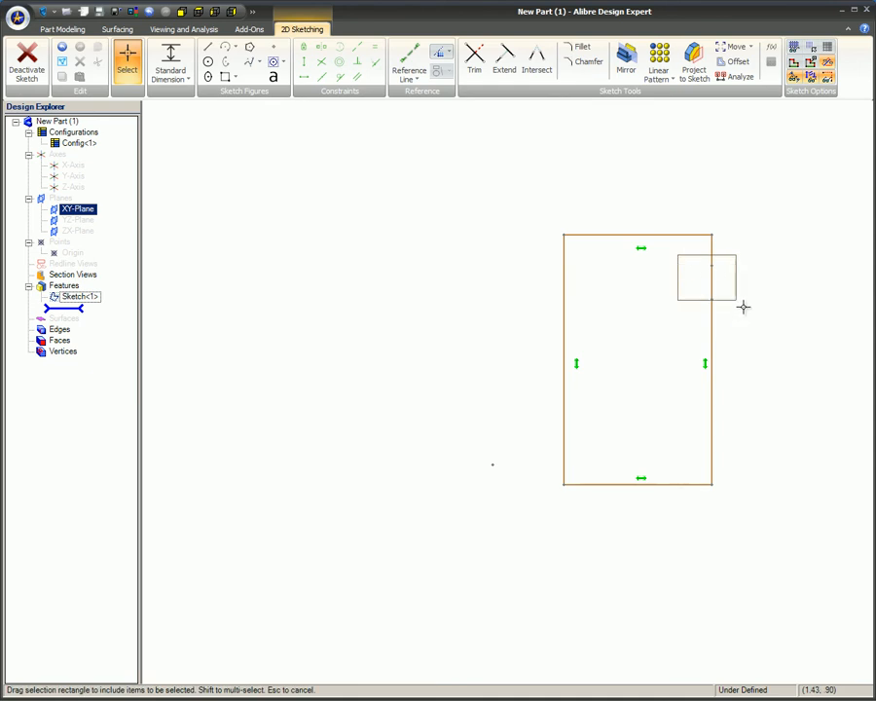
key("Delete")
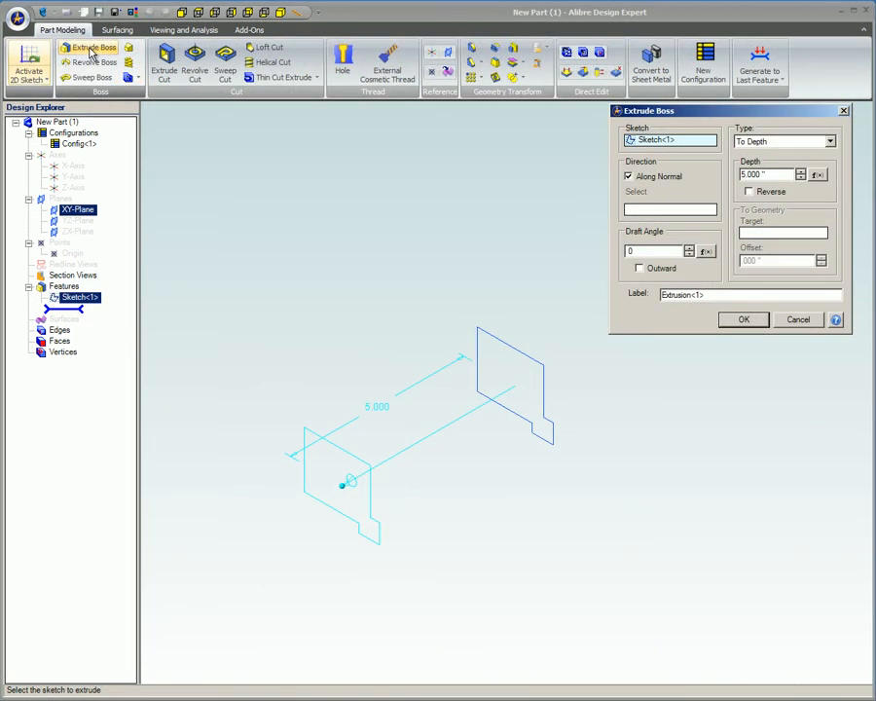
Confirm the 5.000-deep Extrude Boss to finish the stepped solid block.
left_click(745, 320)
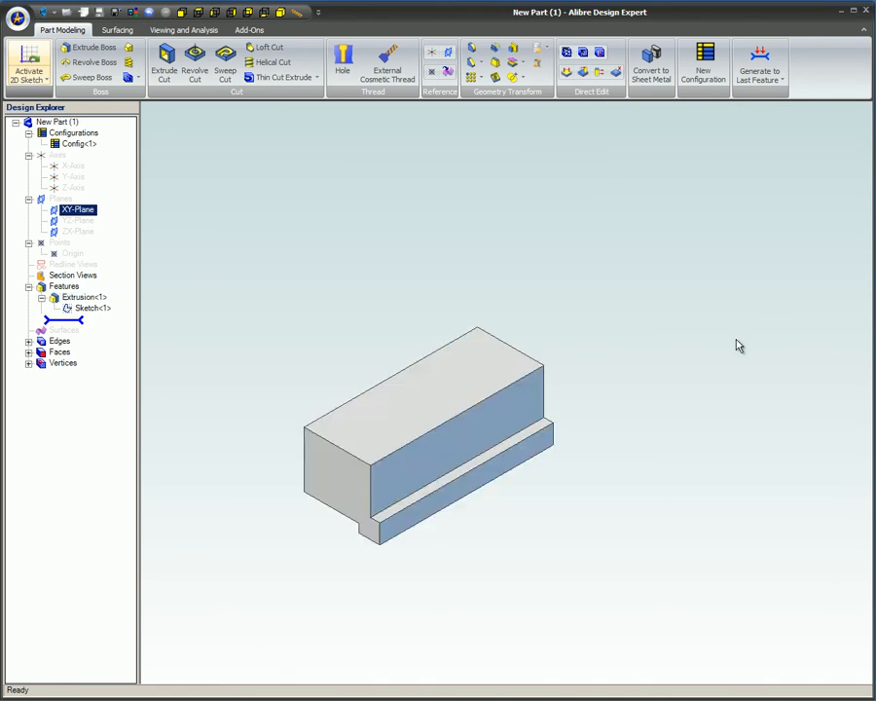